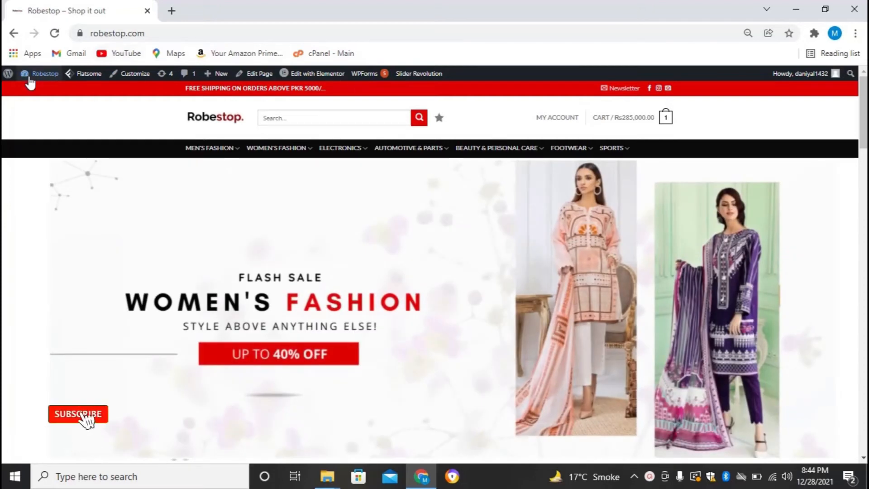
Open the page for adding new plugins in the Robestop site's WordPress admin.
mouse_move(34, 78)
click(37, 95)
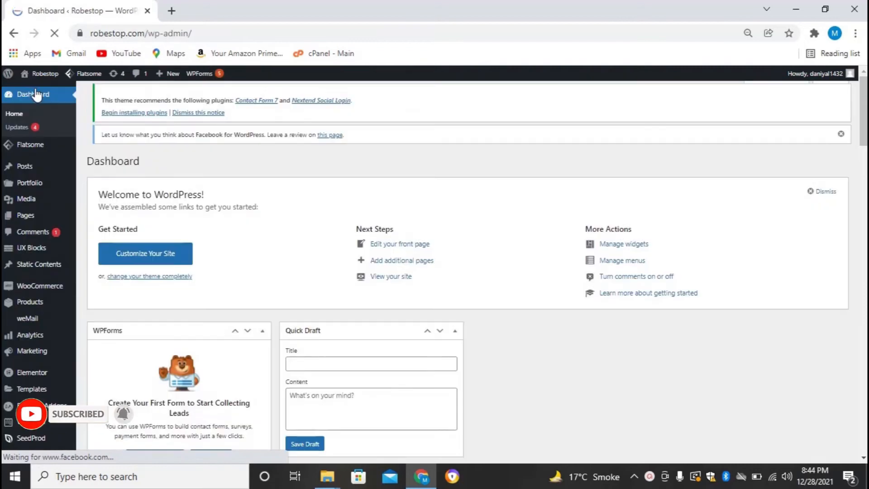
scroll(23, 354, down, 4)
mouse_move(35, 297)
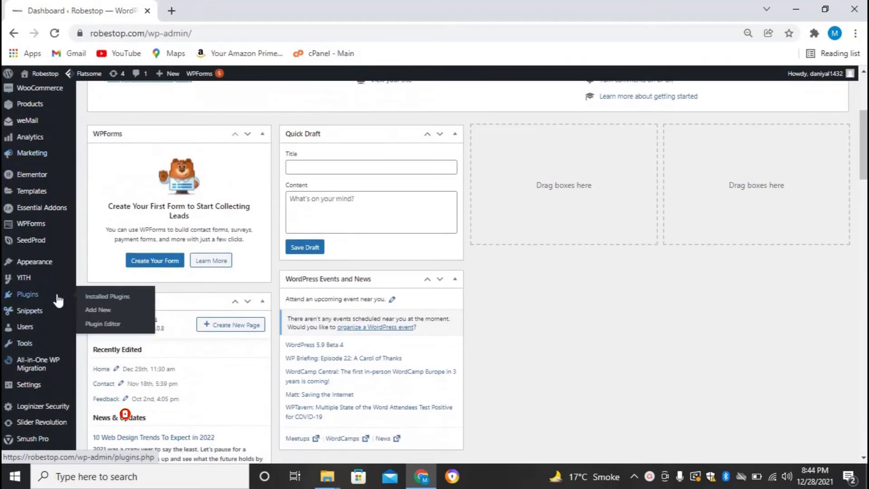
click(98, 311)
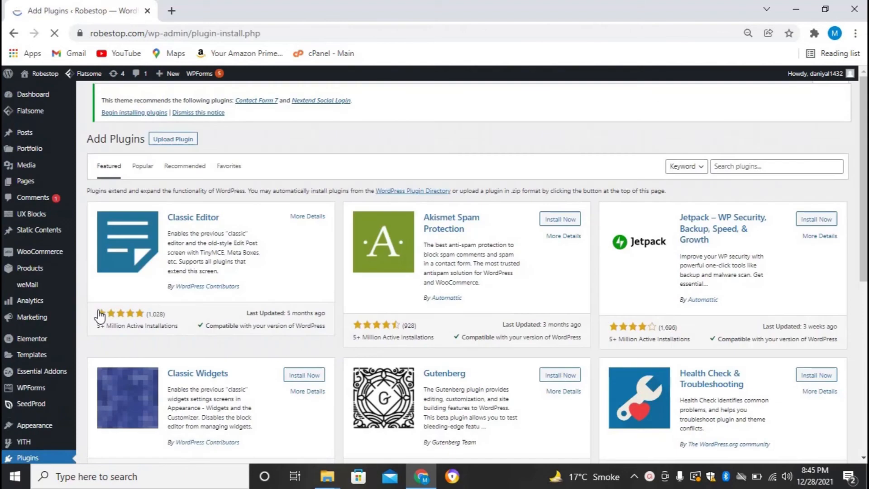
Search the plugin directory for "preloader", and install and activate Preloader Plus – WordPress Loading Screen Plugin.
click(779, 163)
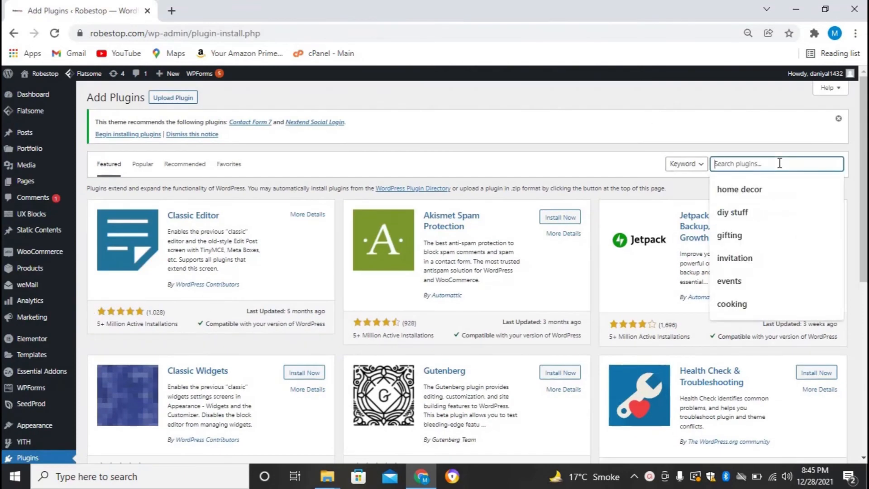
text(p)
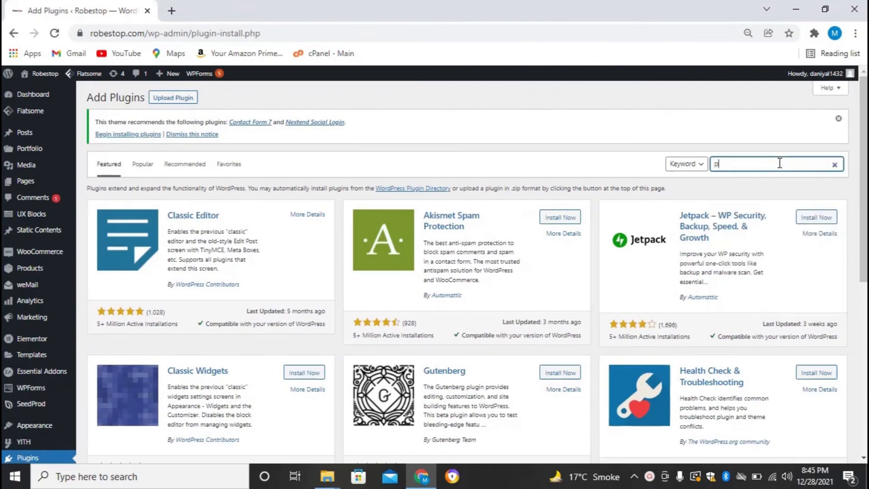
text(reloader)
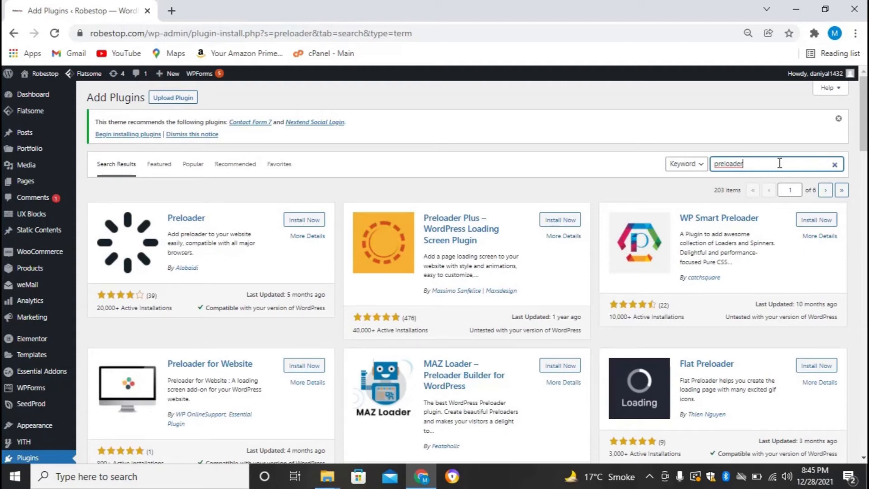
click(560, 221)
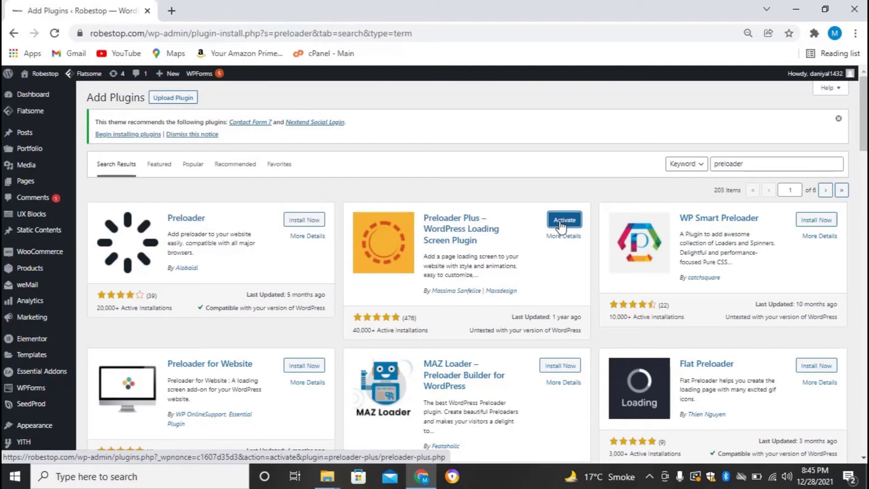
click(561, 222)
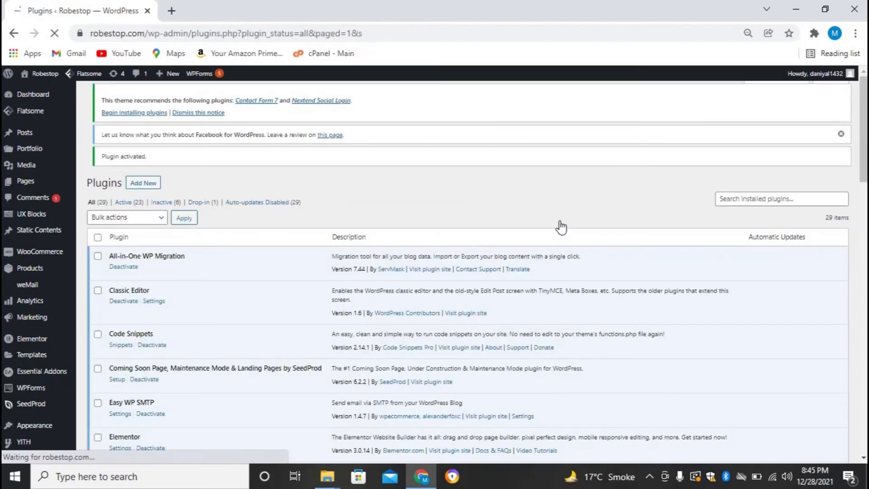
Visit the live site and open the Preloader Plus section of its theme customizer.
mouse_move(34, 76)
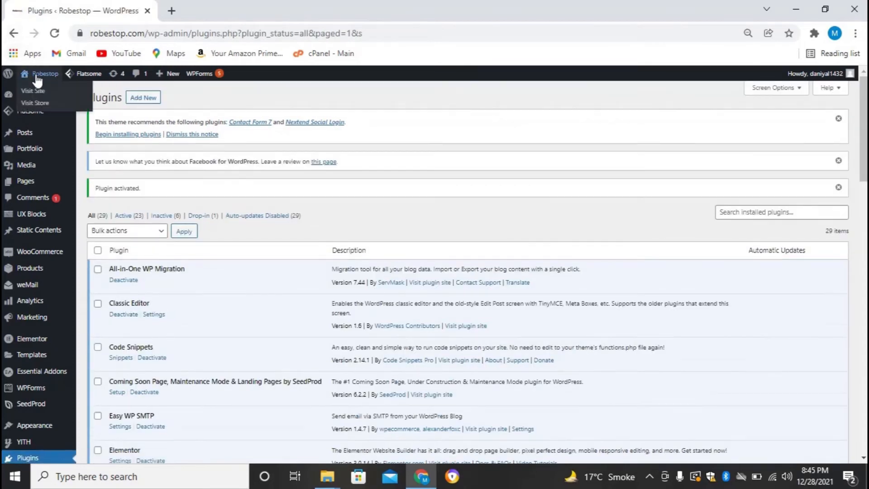
click(38, 93)
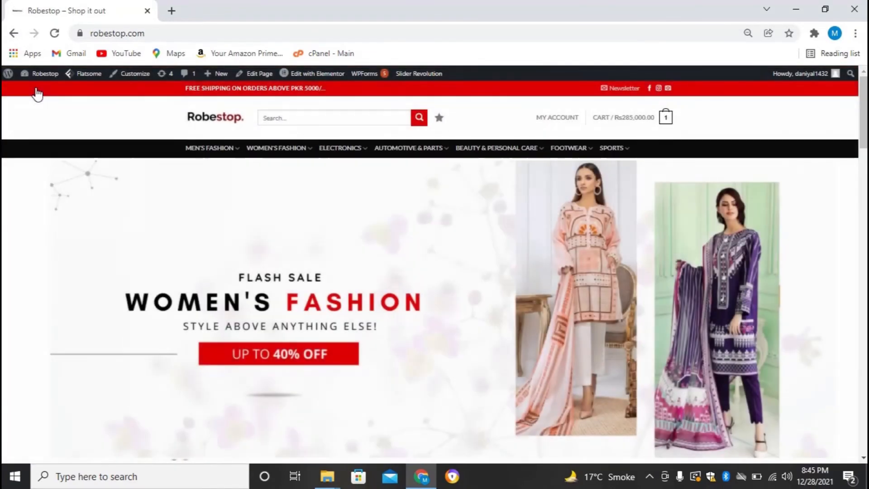
click(129, 77)
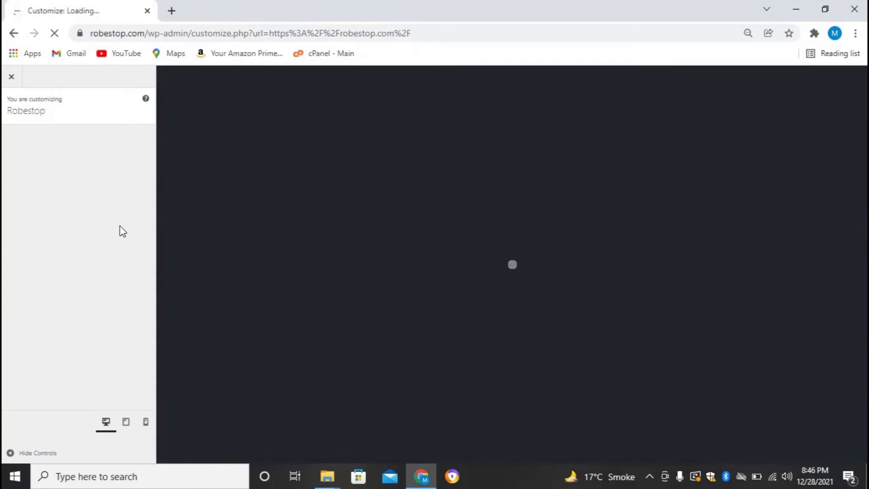
scroll(122, 231, down, 2)
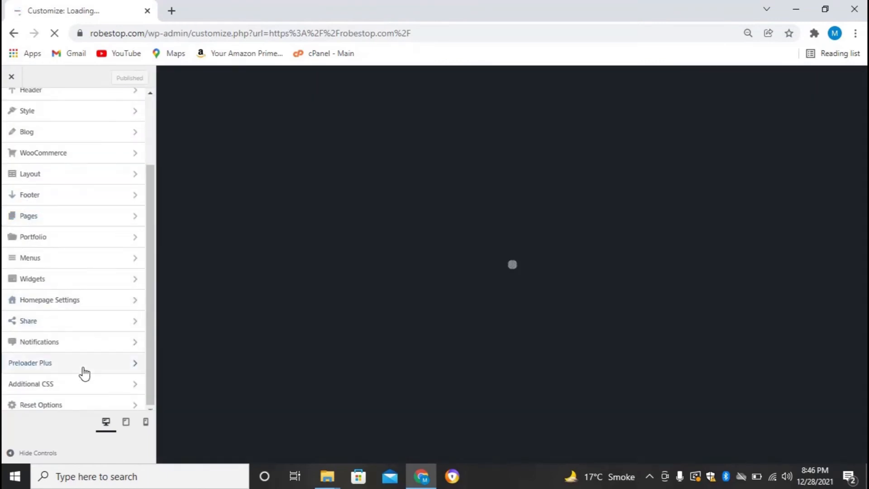
click(84, 371)
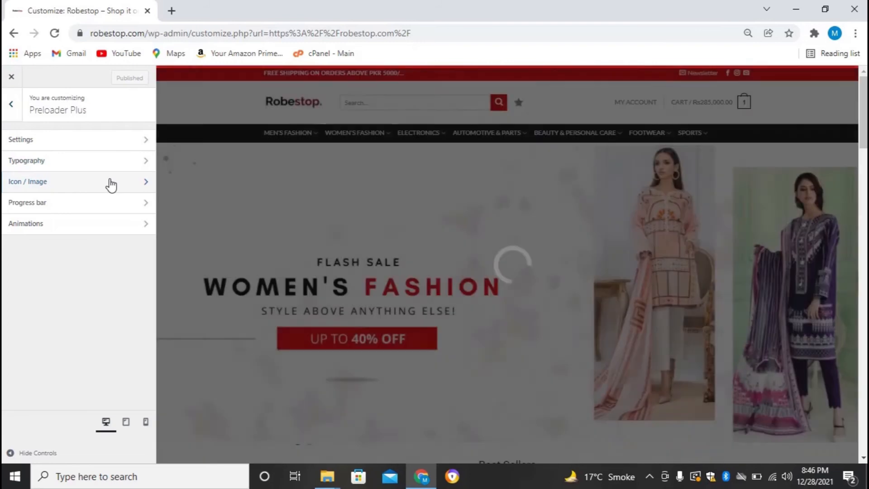
Choose the two-arc circular spinner, second in the first row of built-in icons, as the preloader icon.
click(111, 184)
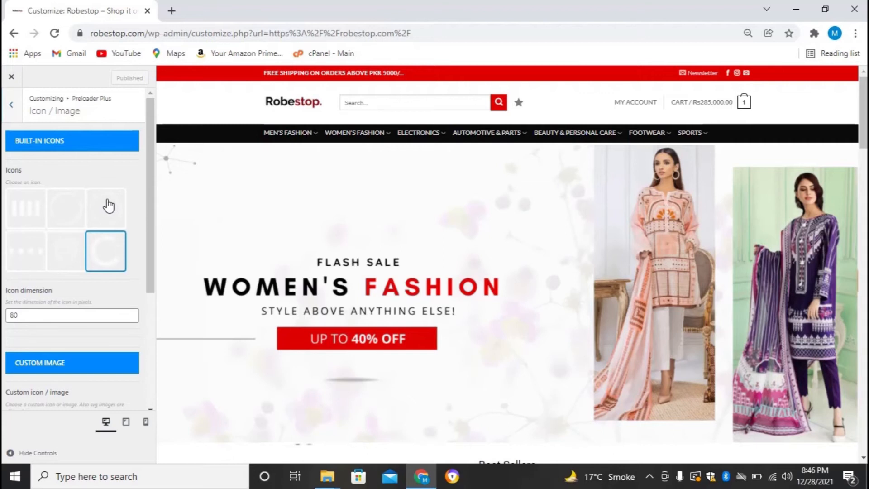
click(23, 214)
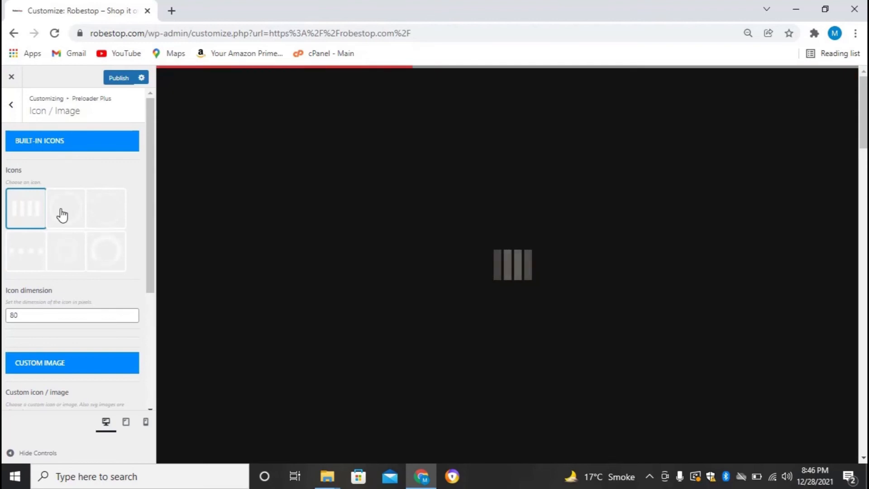
click(62, 215)
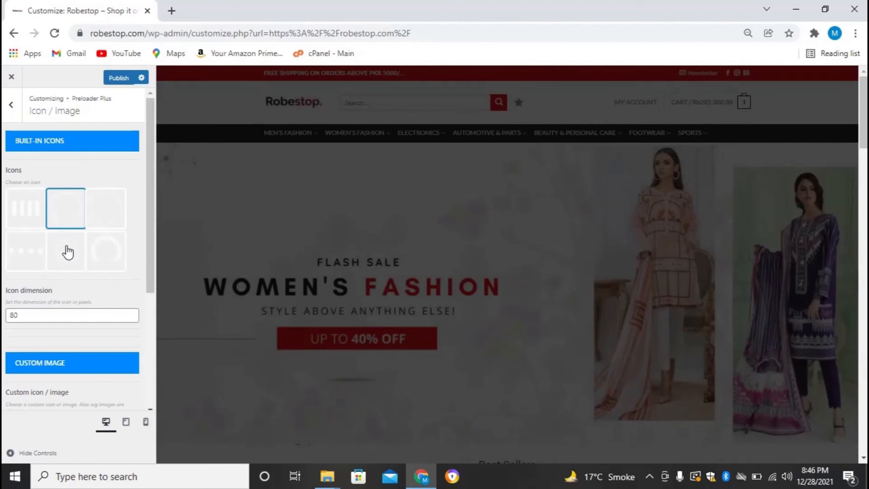
scroll(68, 252, down, 4)
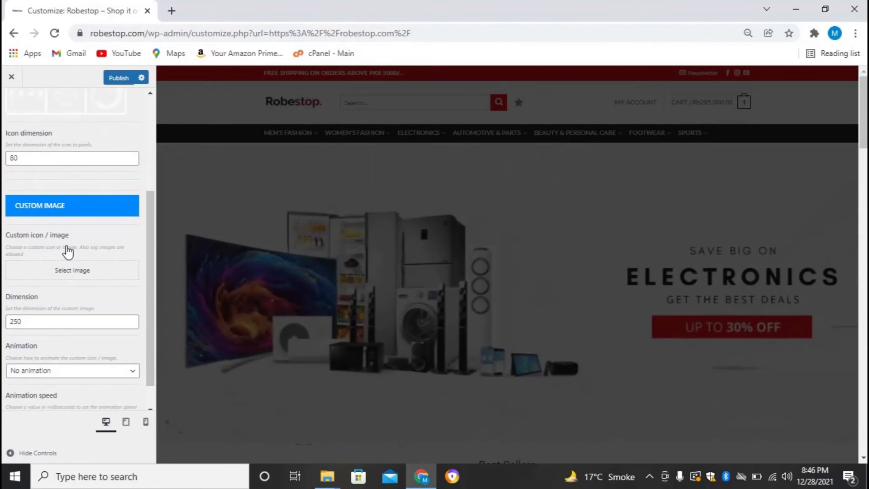
scroll(68, 252, up, 4)
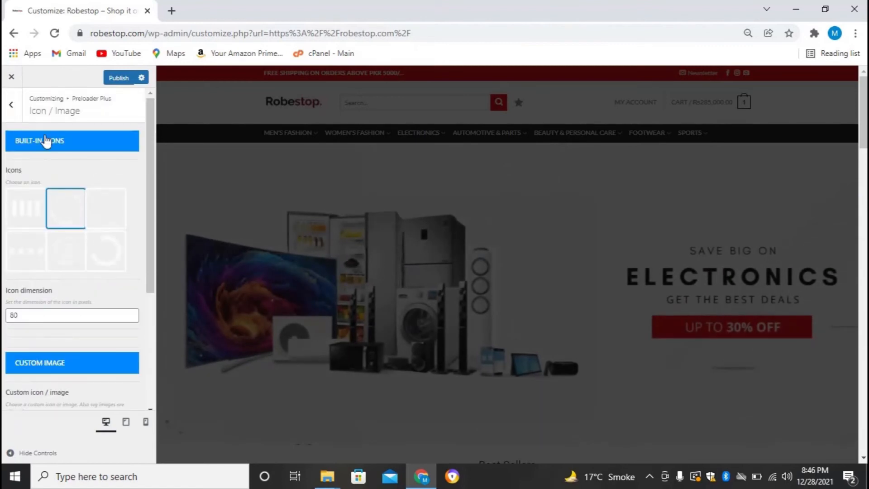
Make the Custom image element visible in the general Preloader Plus settings.
click(12, 107)
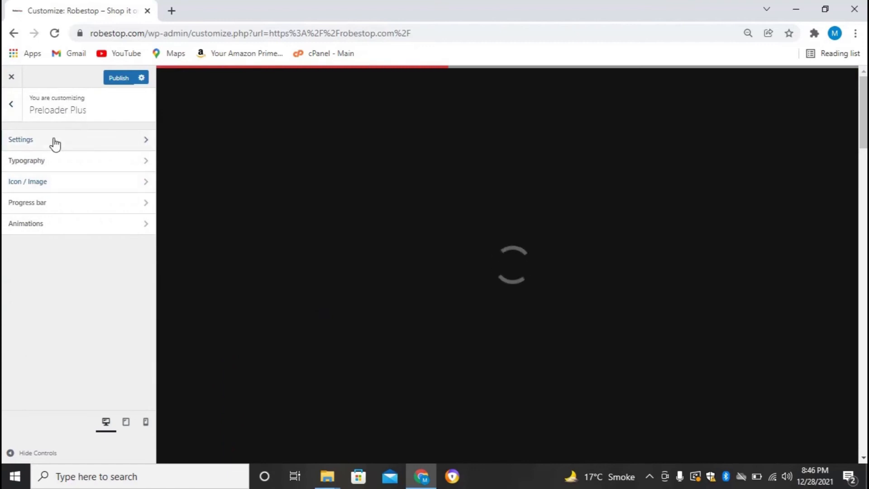
click(55, 144)
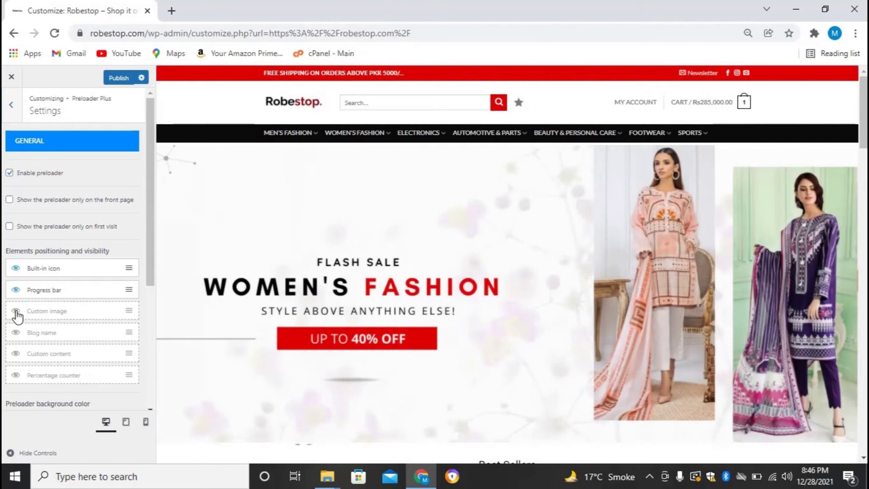
click(16, 311)
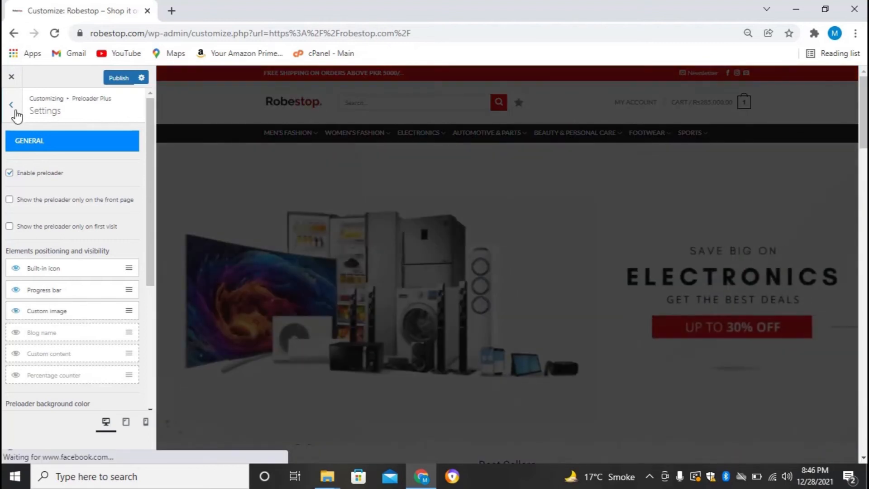
Upload the Robestop Logo file from the Desktop and use it as the preloader's custom icon / image.
click(12, 105)
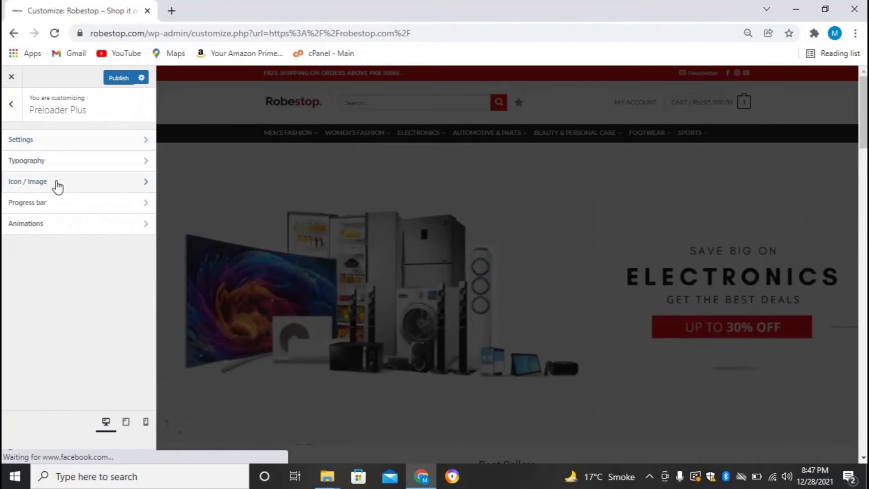
click(57, 186)
scroll(74, 292, down, 3)
scroll(74, 292, down, 1)
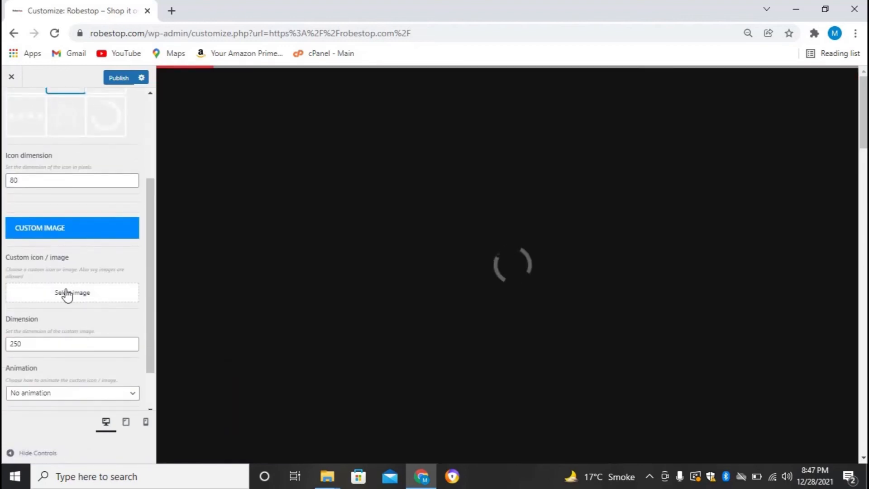
click(67, 294)
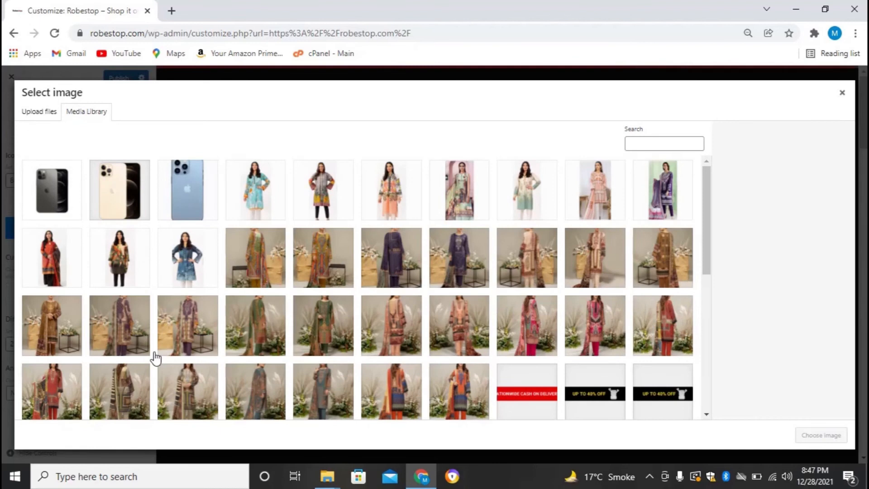
click(42, 117)
click(439, 264)
click(378, 246)
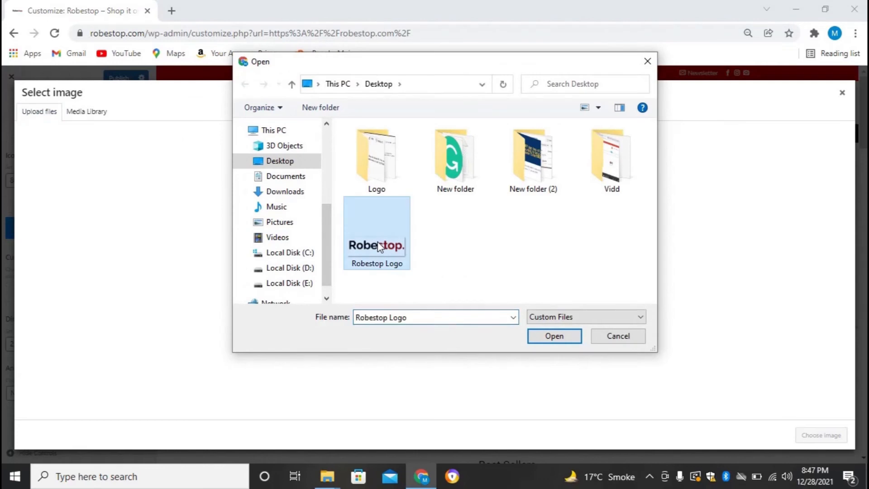
click(555, 337)
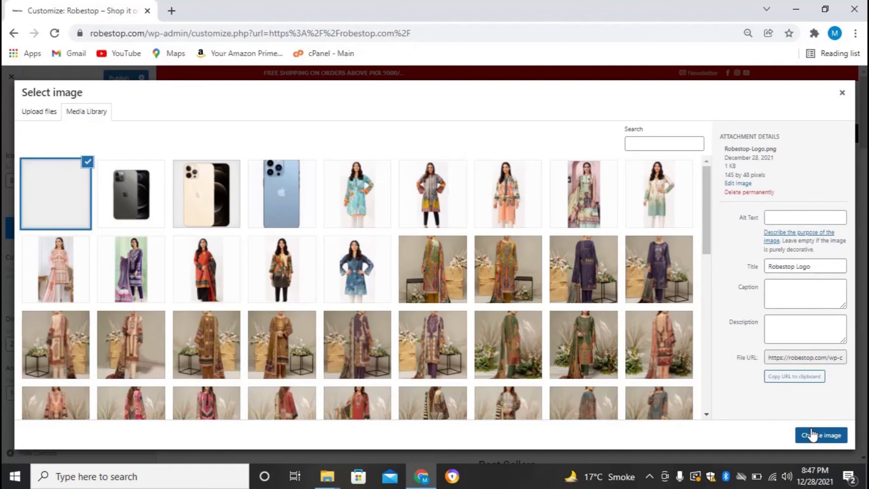
click(811, 435)
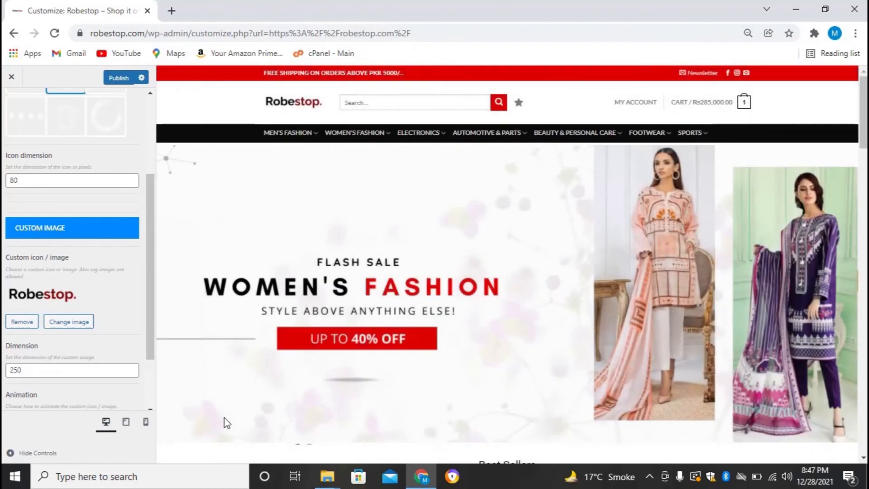
Set the custom image's animation to Fade and publish the preloader changes.
scroll(104, 341, down, 2)
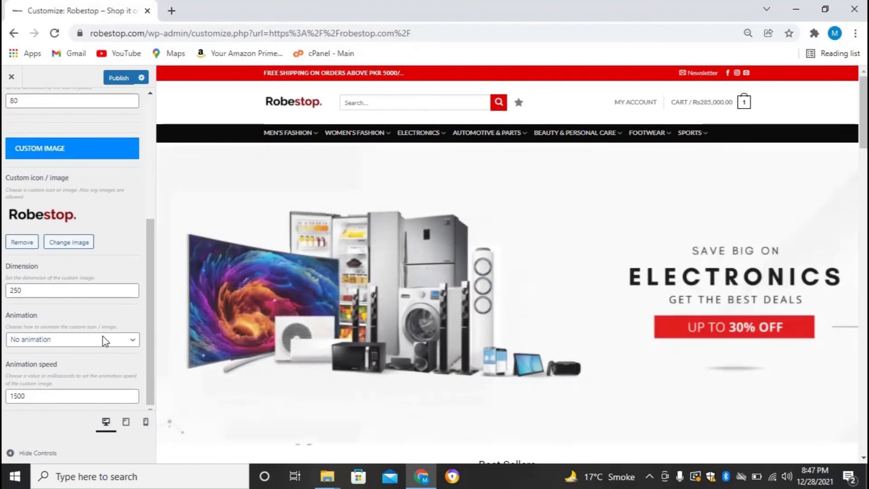
click(104, 342)
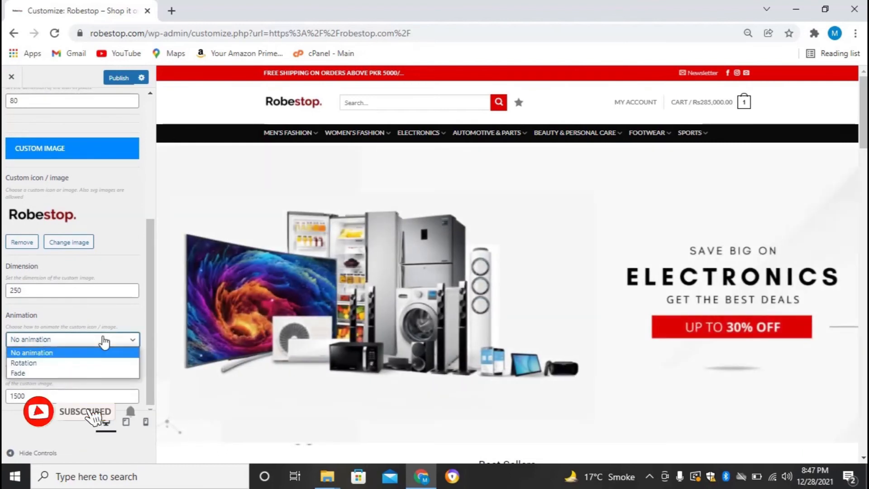
click(84, 364)
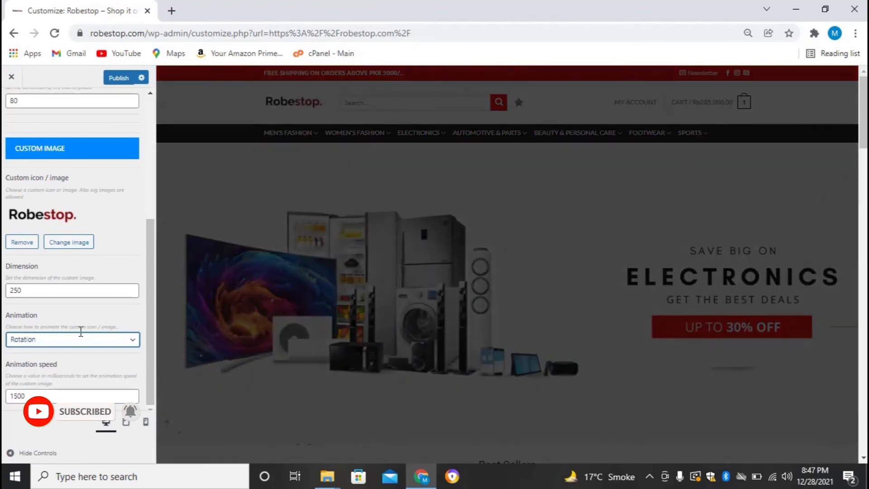
click(81, 338)
click(70, 376)
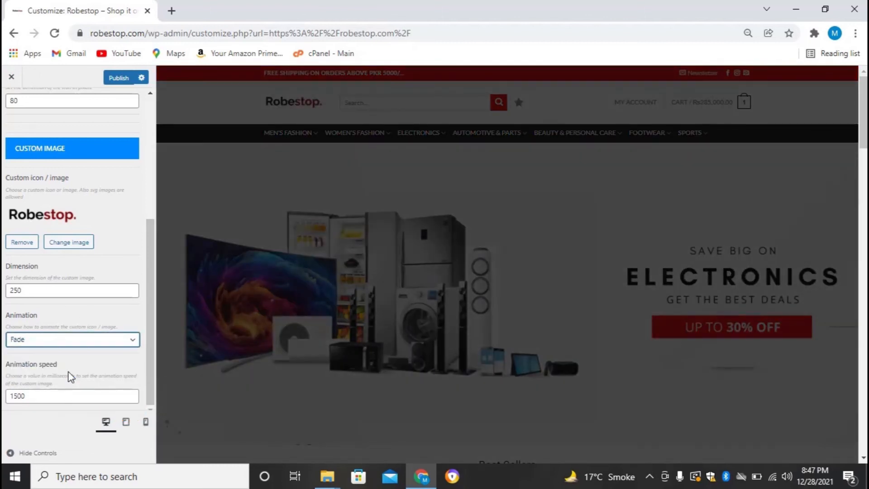
scroll(70, 375, up, 5)
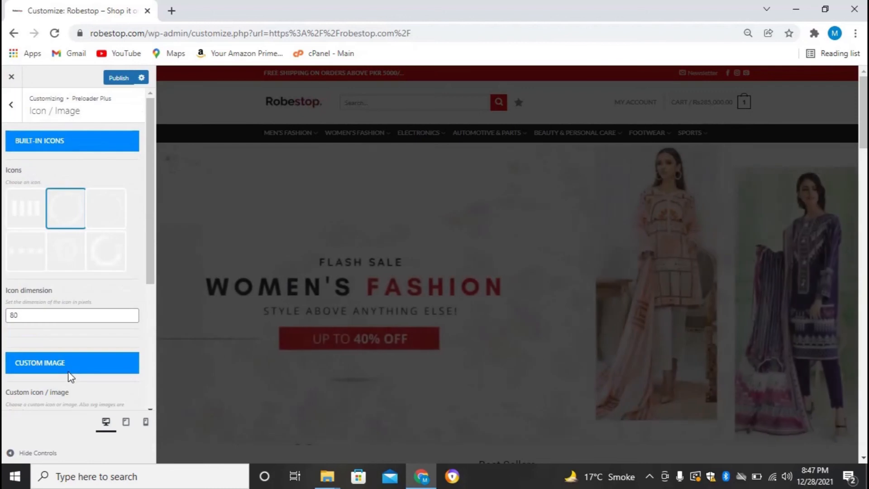
click(117, 80)
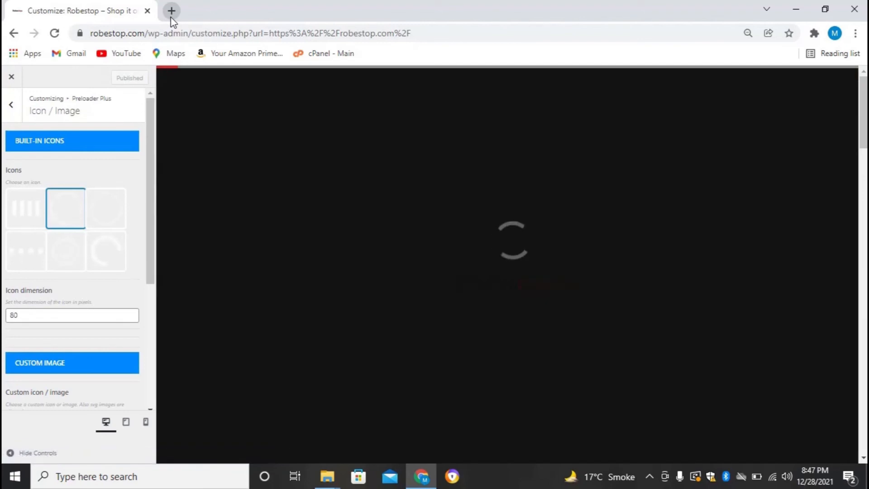
Load robestop.com in a new browser tab to check the preloader on the live site.
click(172, 18)
text(robestop.com)
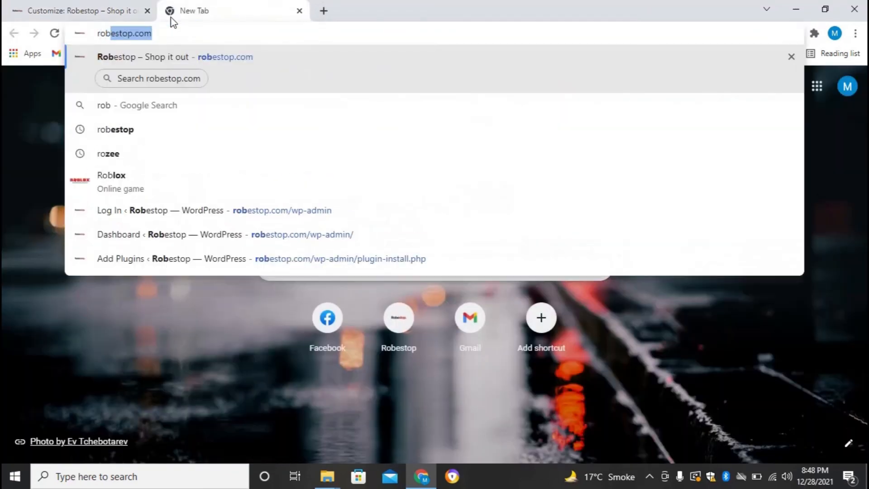
key(Return)
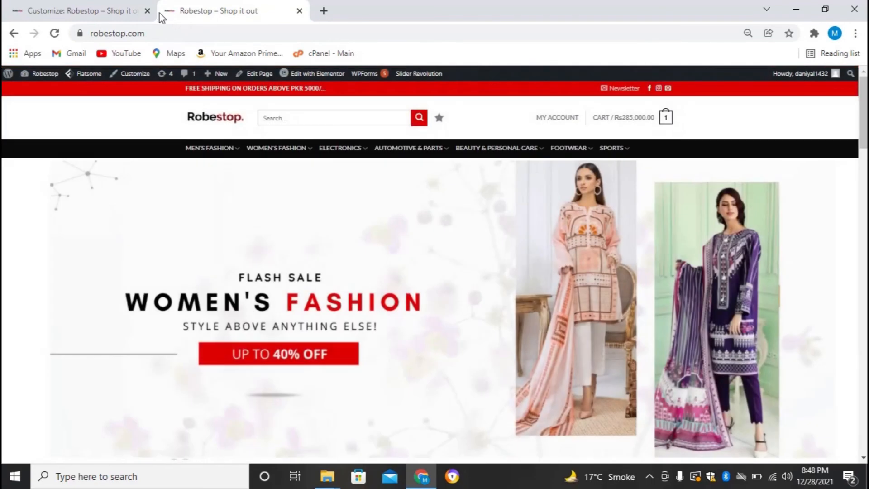
Set the preloader background color to white (#ffffff) in the general Preloader Plus settings and publish the change.
click(82, 6)
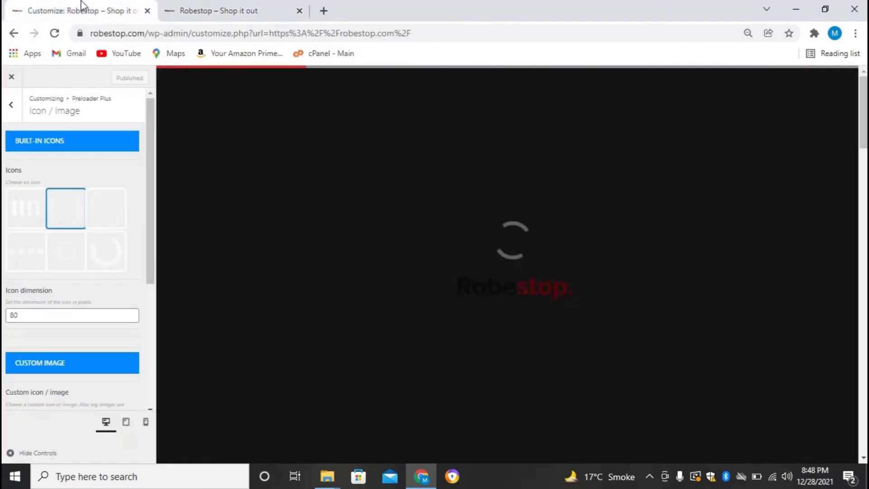
click(10, 107)
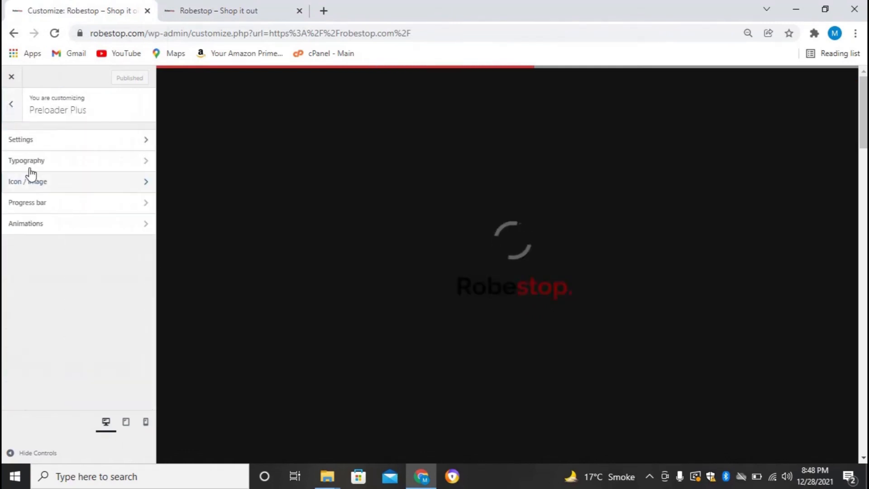
click(58, 147)
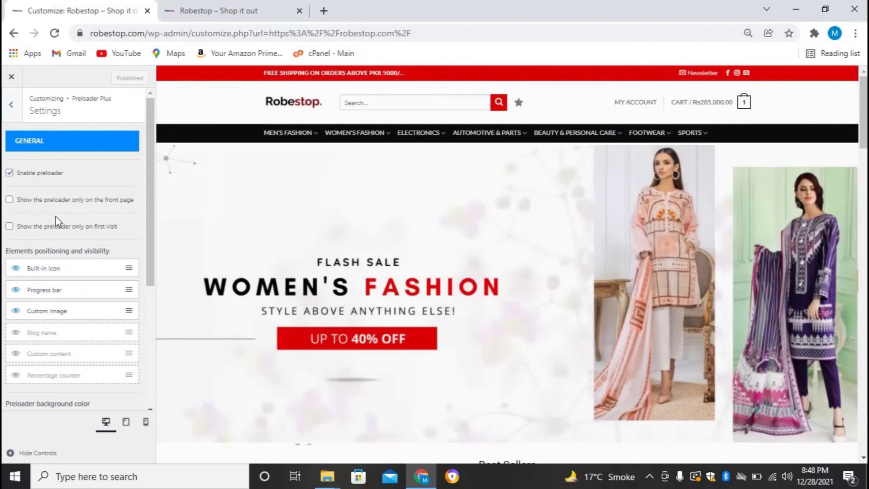
scroll(58, 219, down, 3)
scroll(58, 222, up, 1)
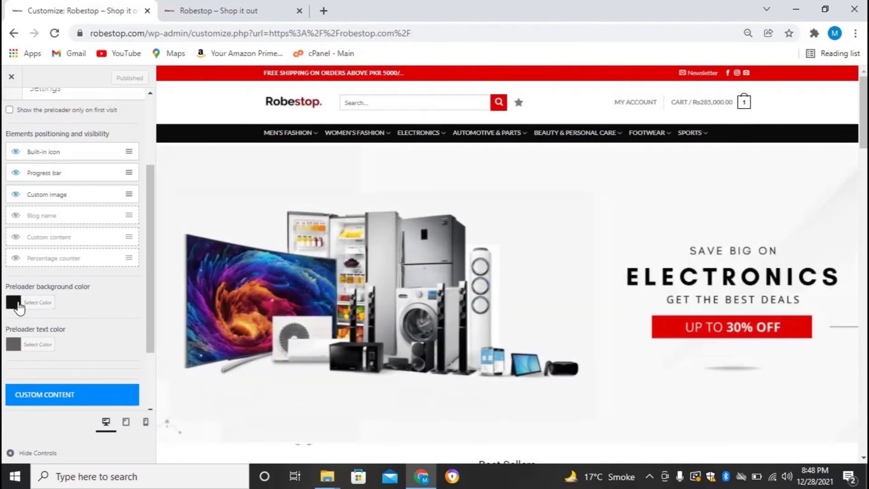
click(14, 303)
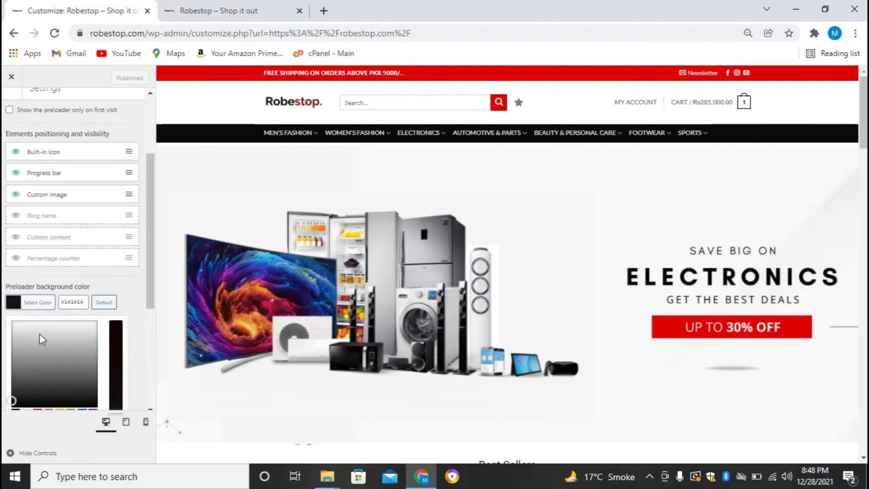
drag(18, 328, 10, 320)
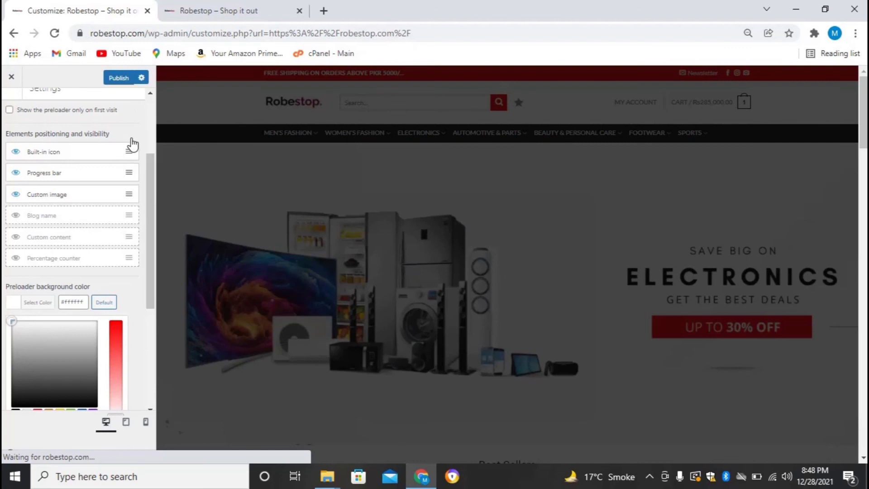
scroll(132, 145, up, 1)
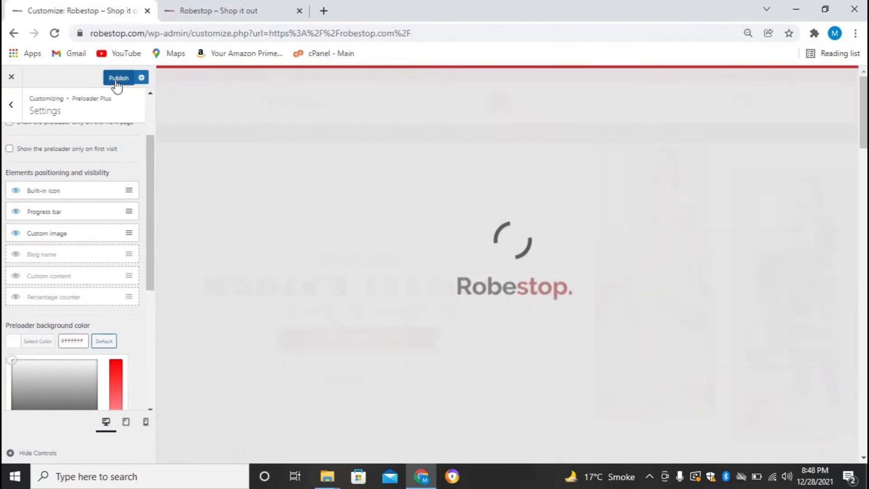
click(118, 78)
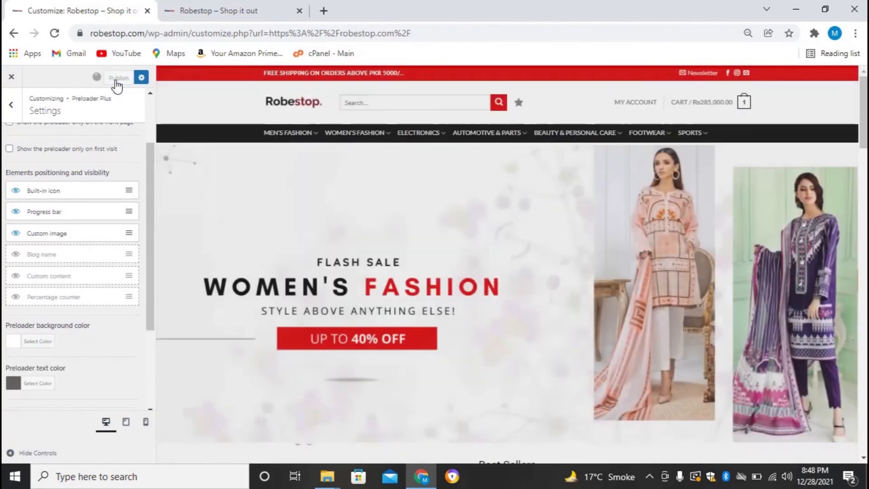
Reload the live robestop.com page to check the preloader with its new background.
click(203, 11)
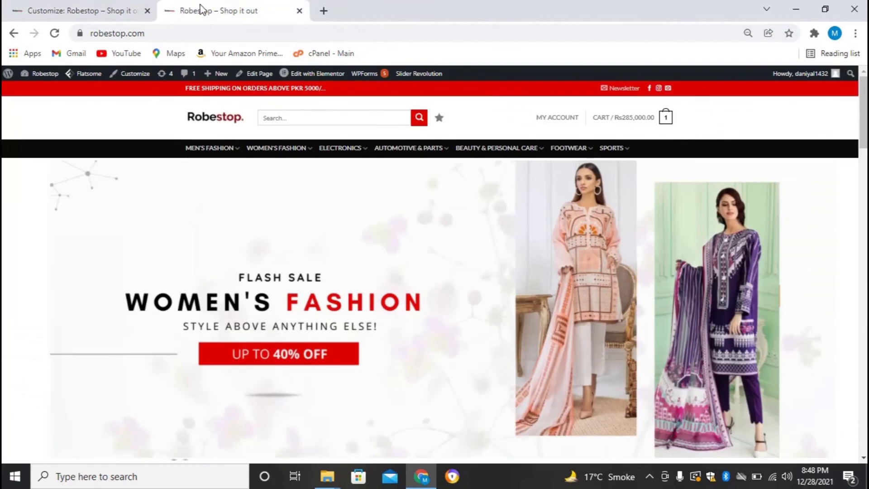
click(54, 39)
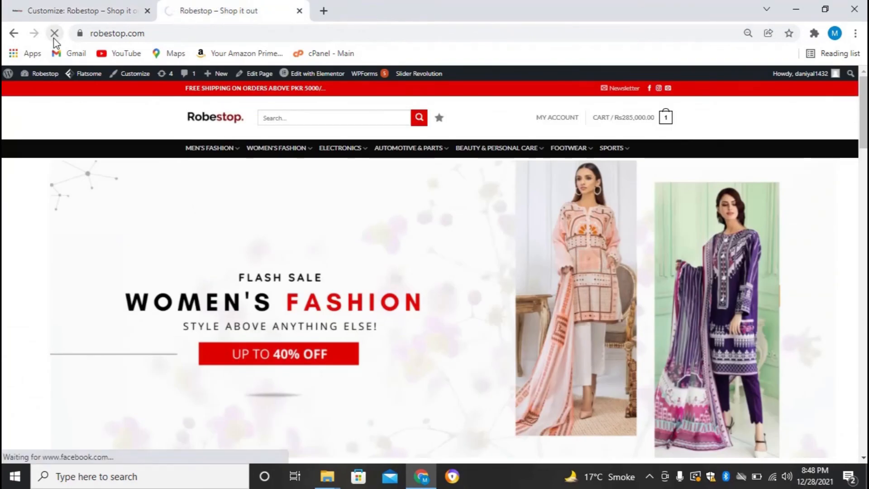